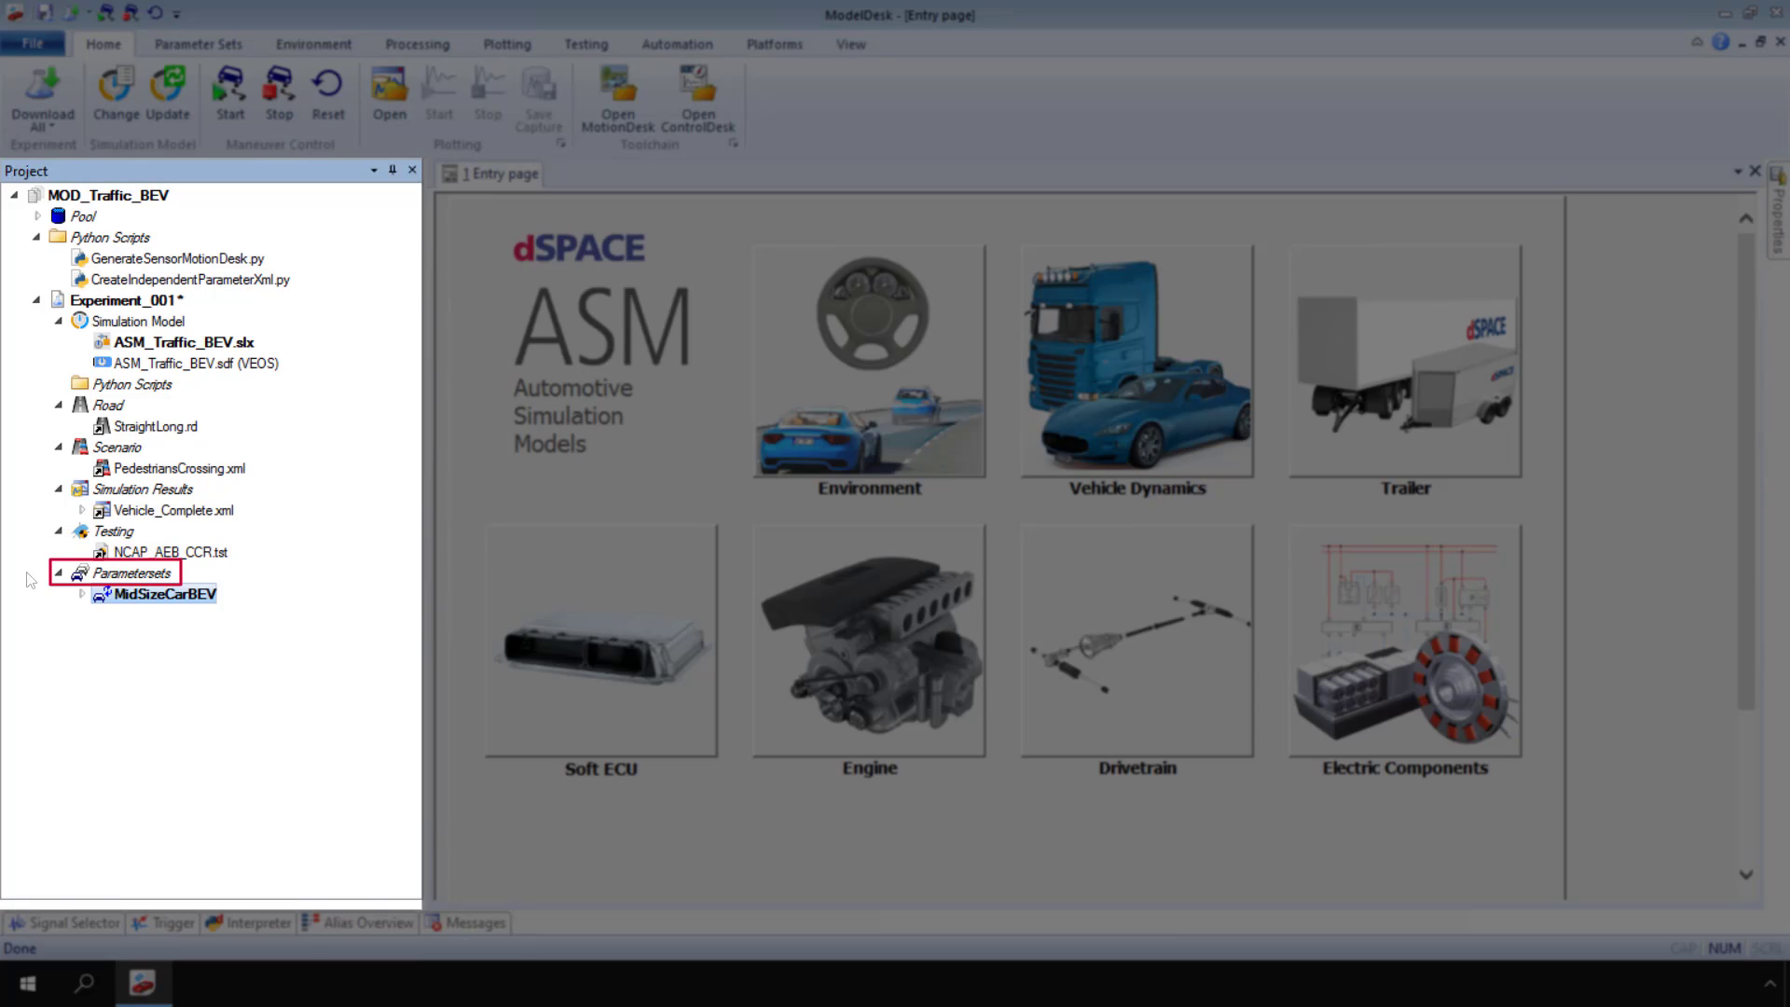
- Open Configure Parameter Set from the Parametersets node's context menu
right_click(79, 577)
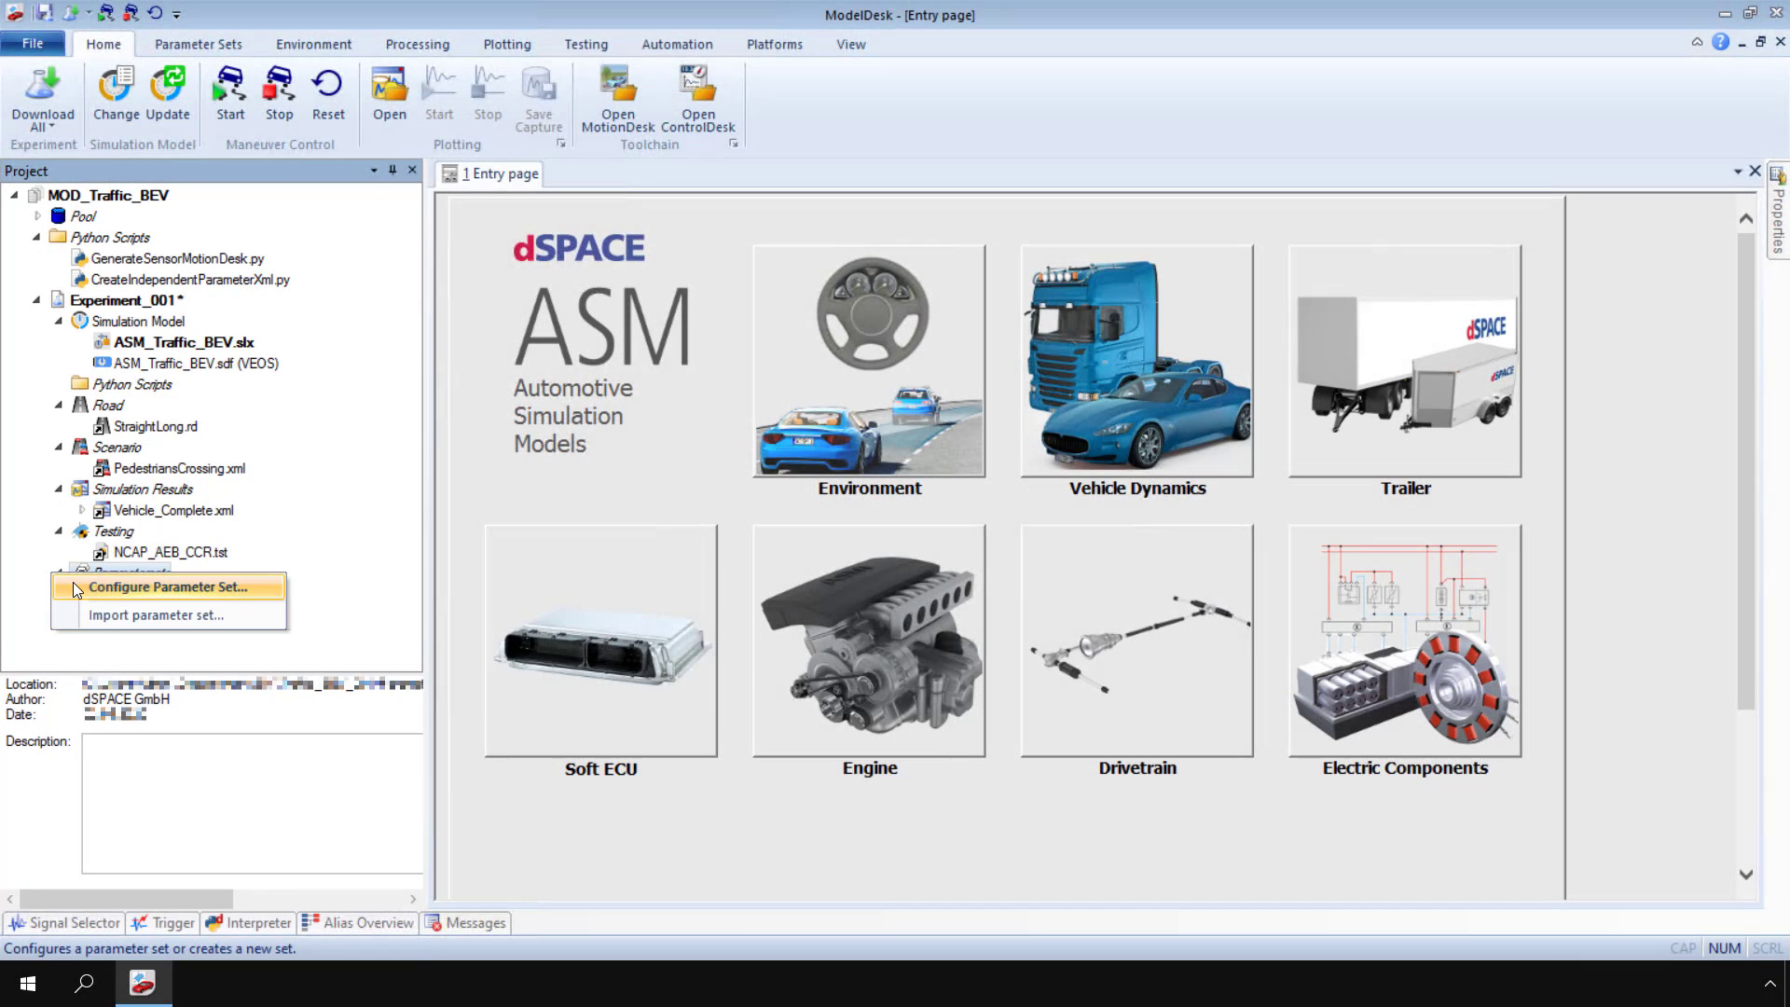
click(165, 587)
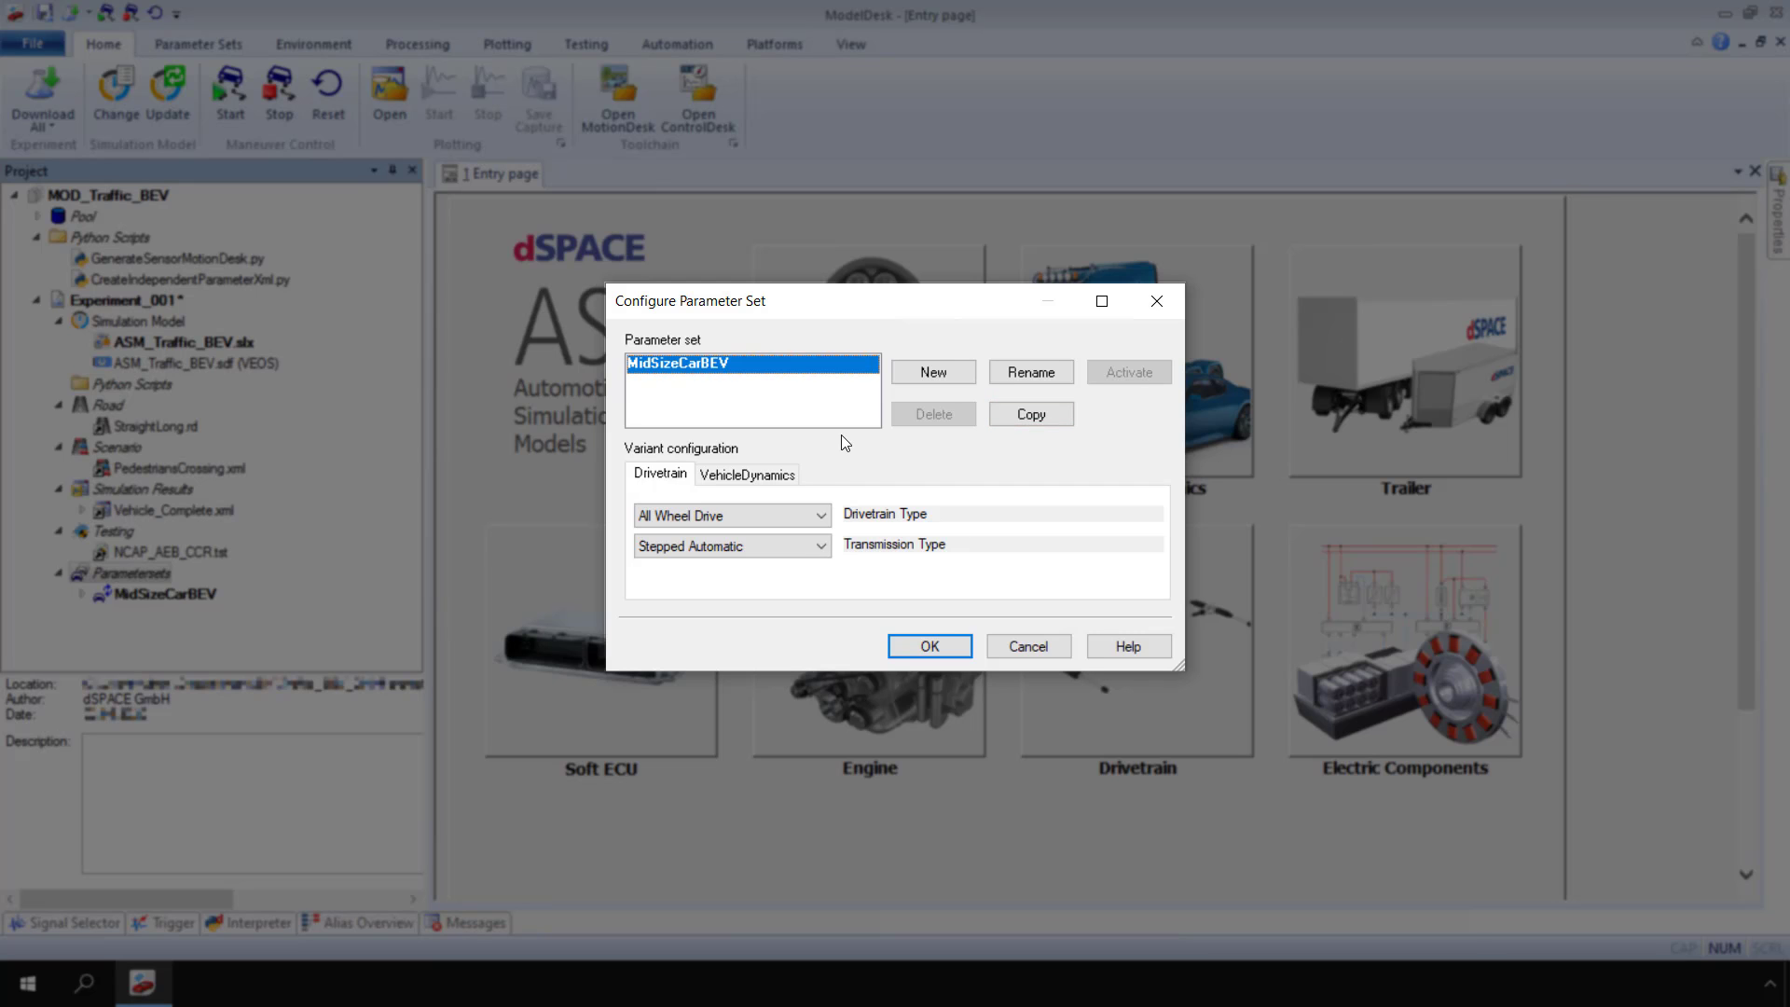
- Copy MidSizeCarBEV as a new parameter set named MidSizeCarRWD
click(1001, 417)
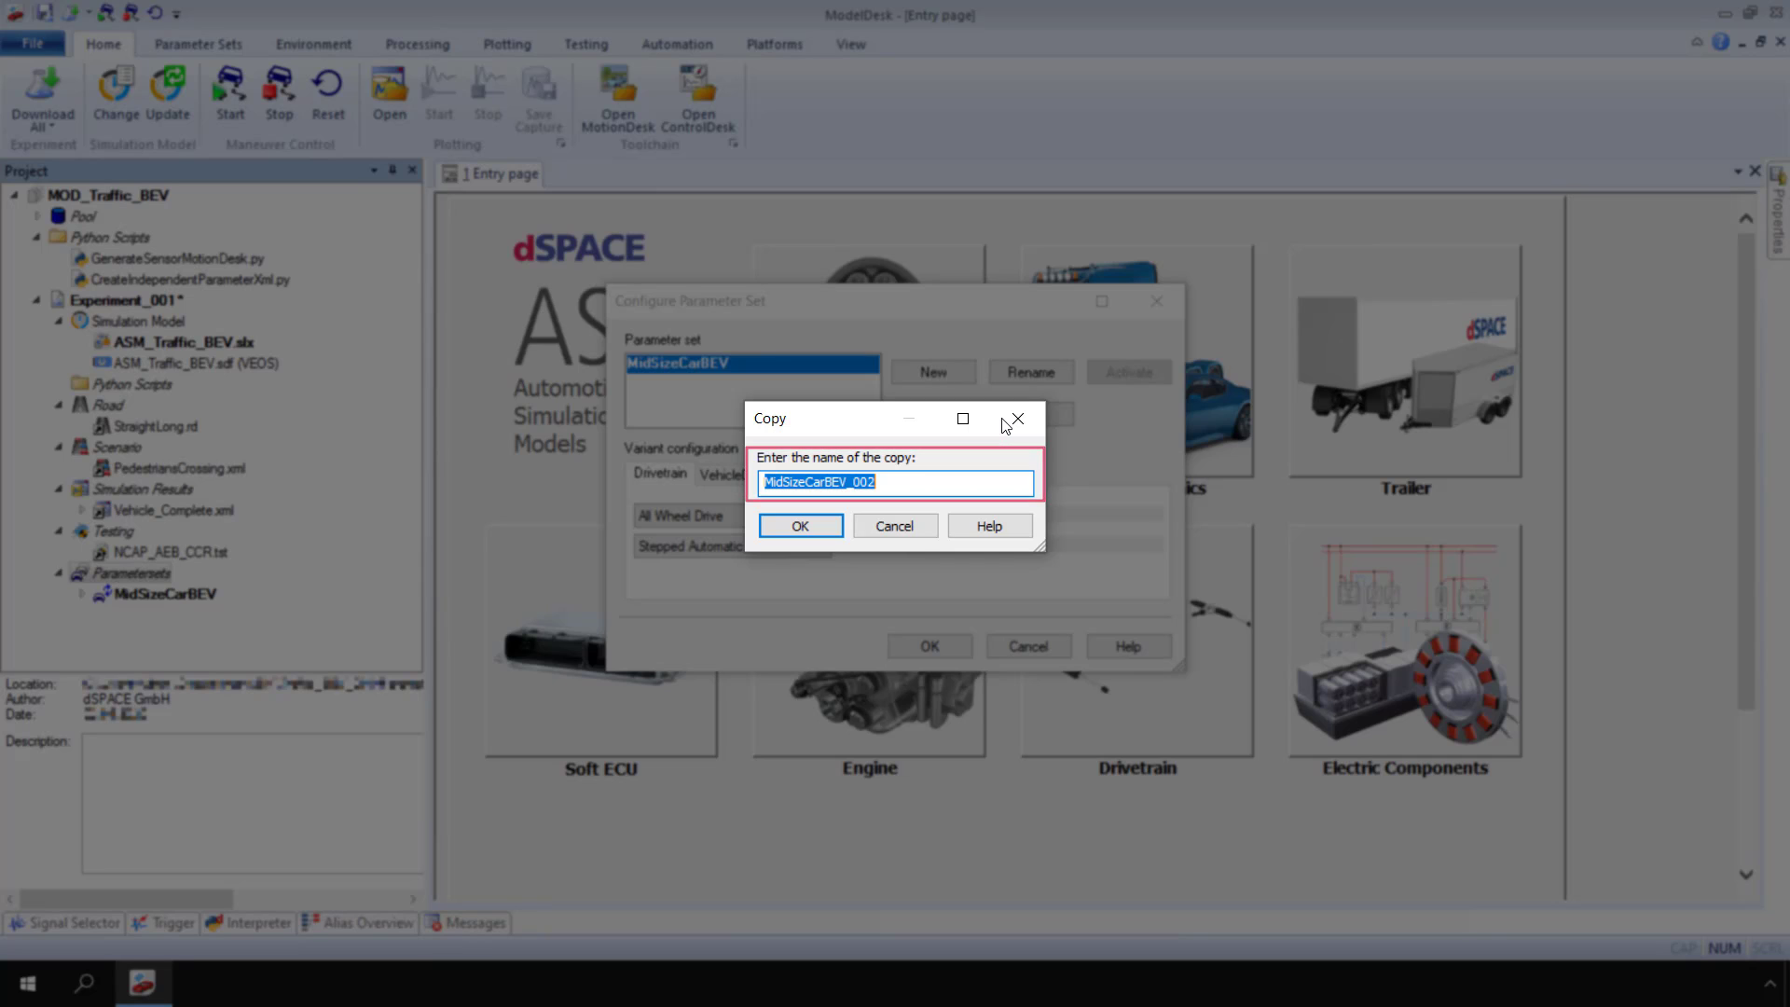
click(909, 482)
key(BackSpace)
key(BackSpace)
key(BackSpace)
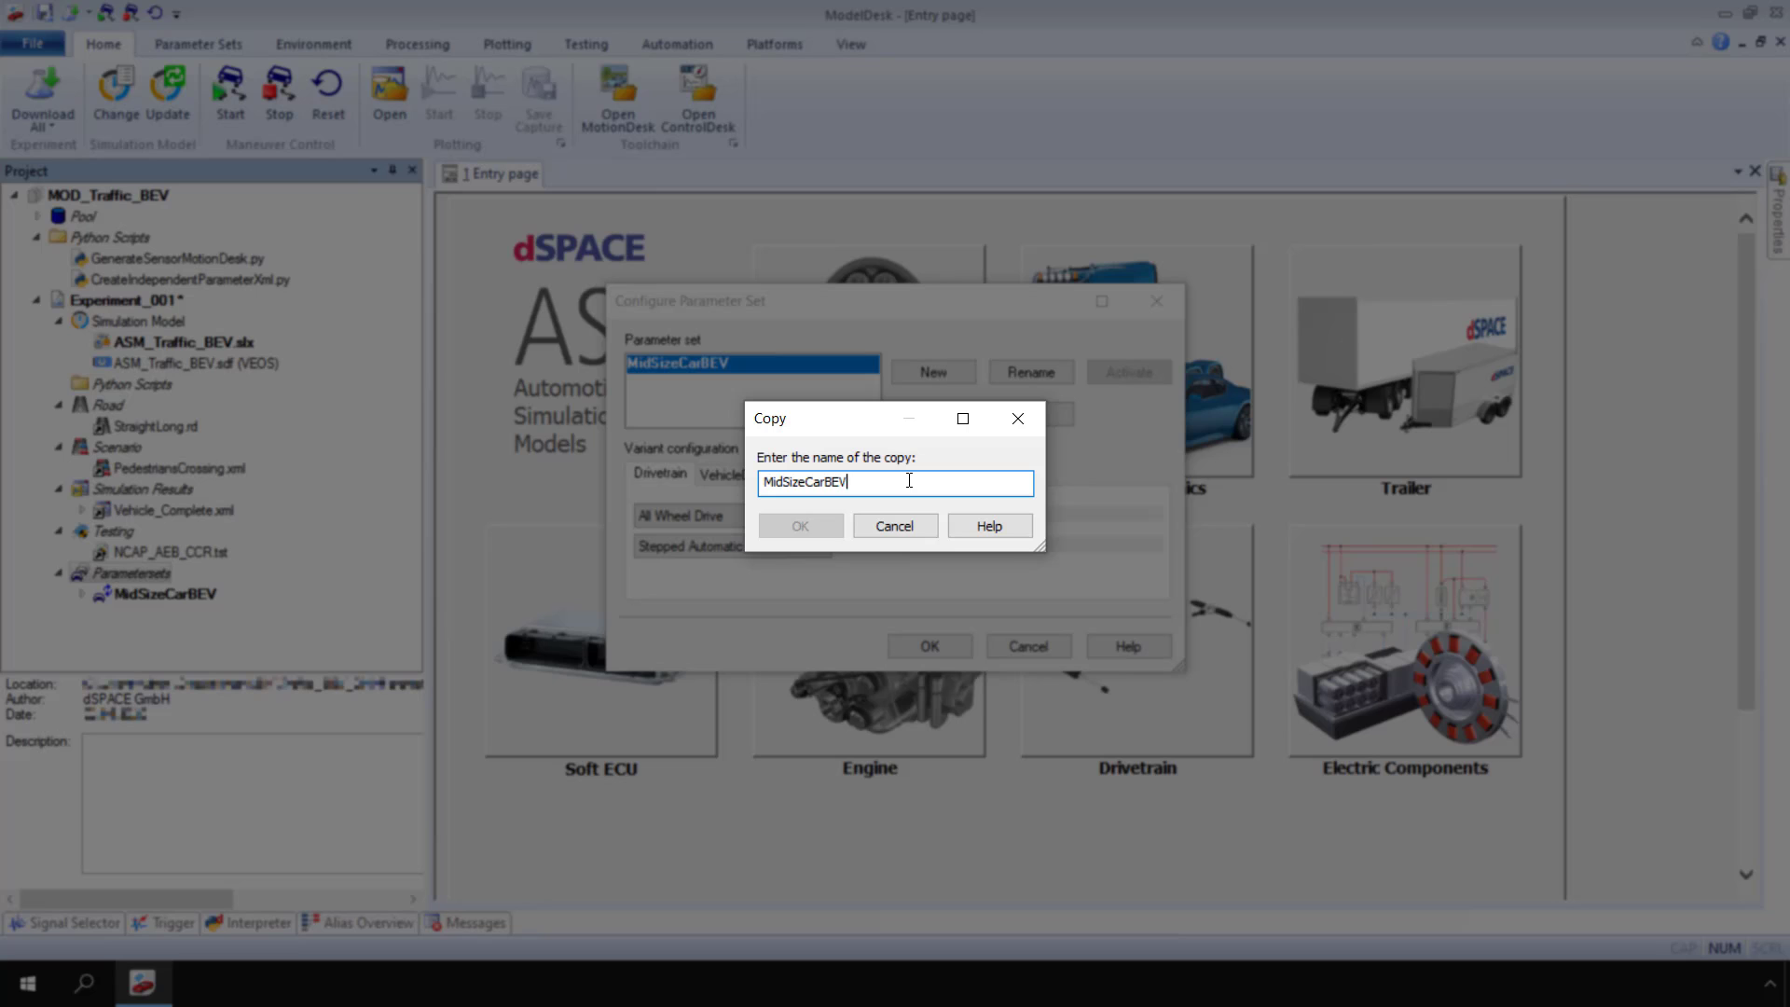
key(BackSpace)
key(BackSpace)
key(BackSpace)
text(RWD)
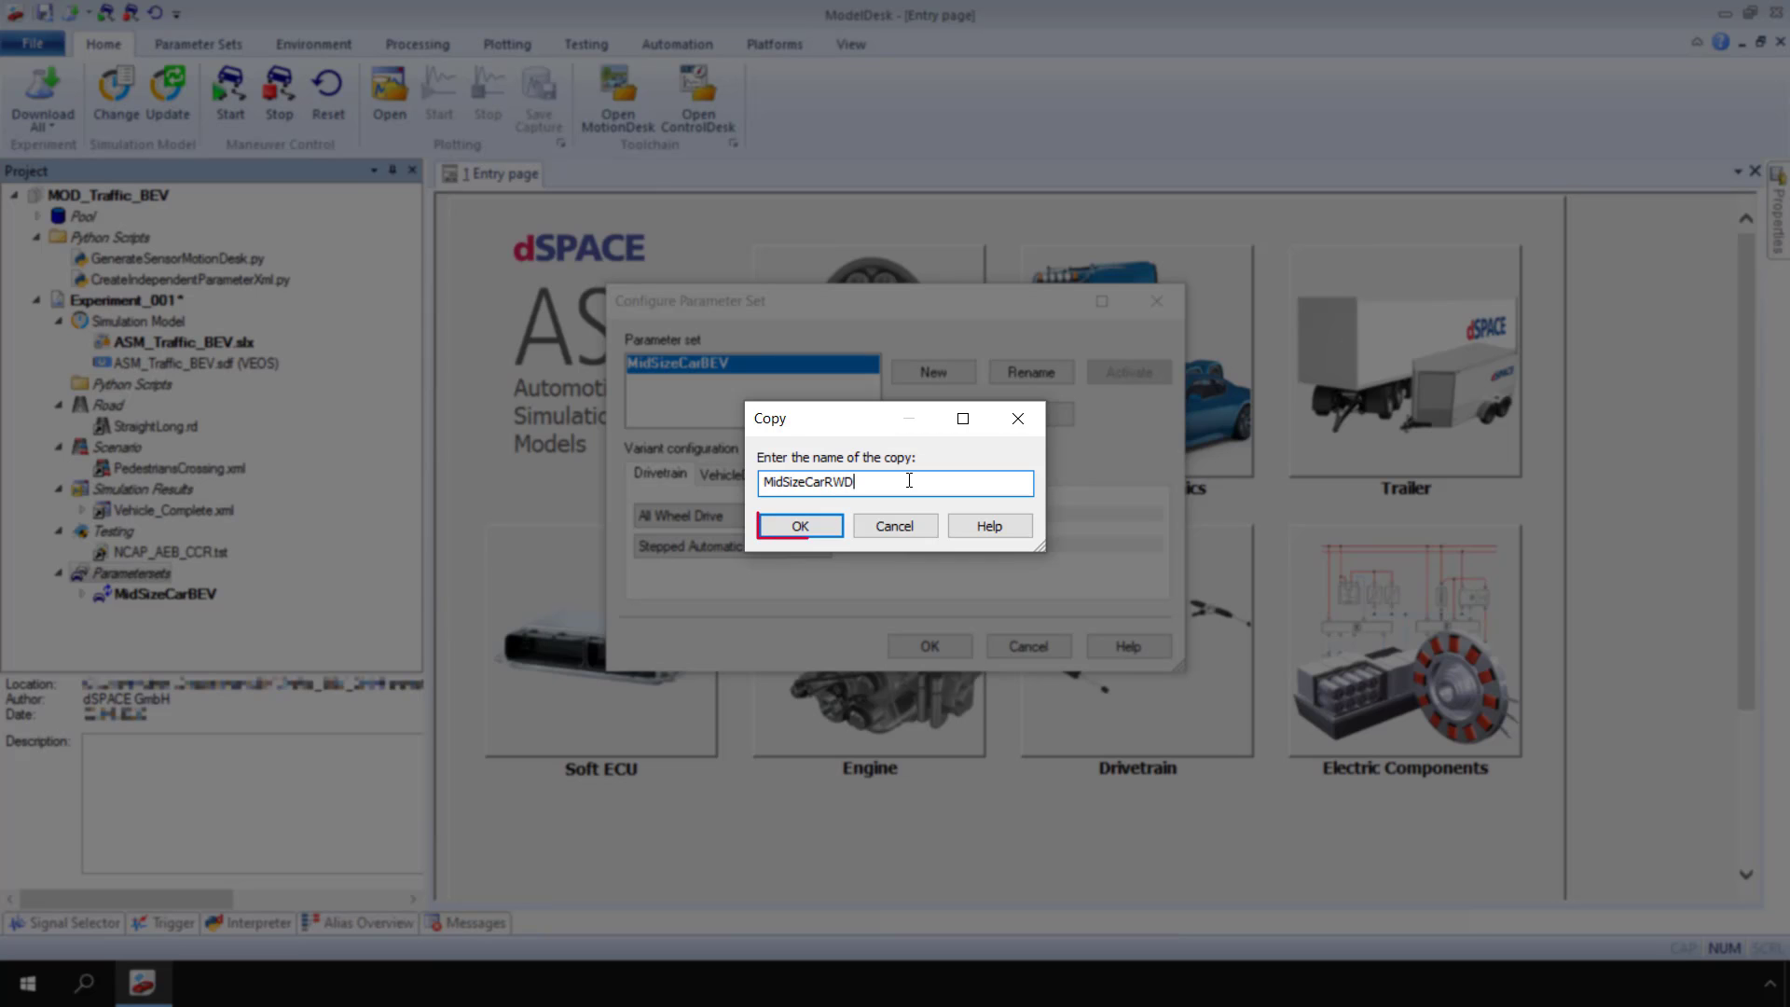
click(813, 523)
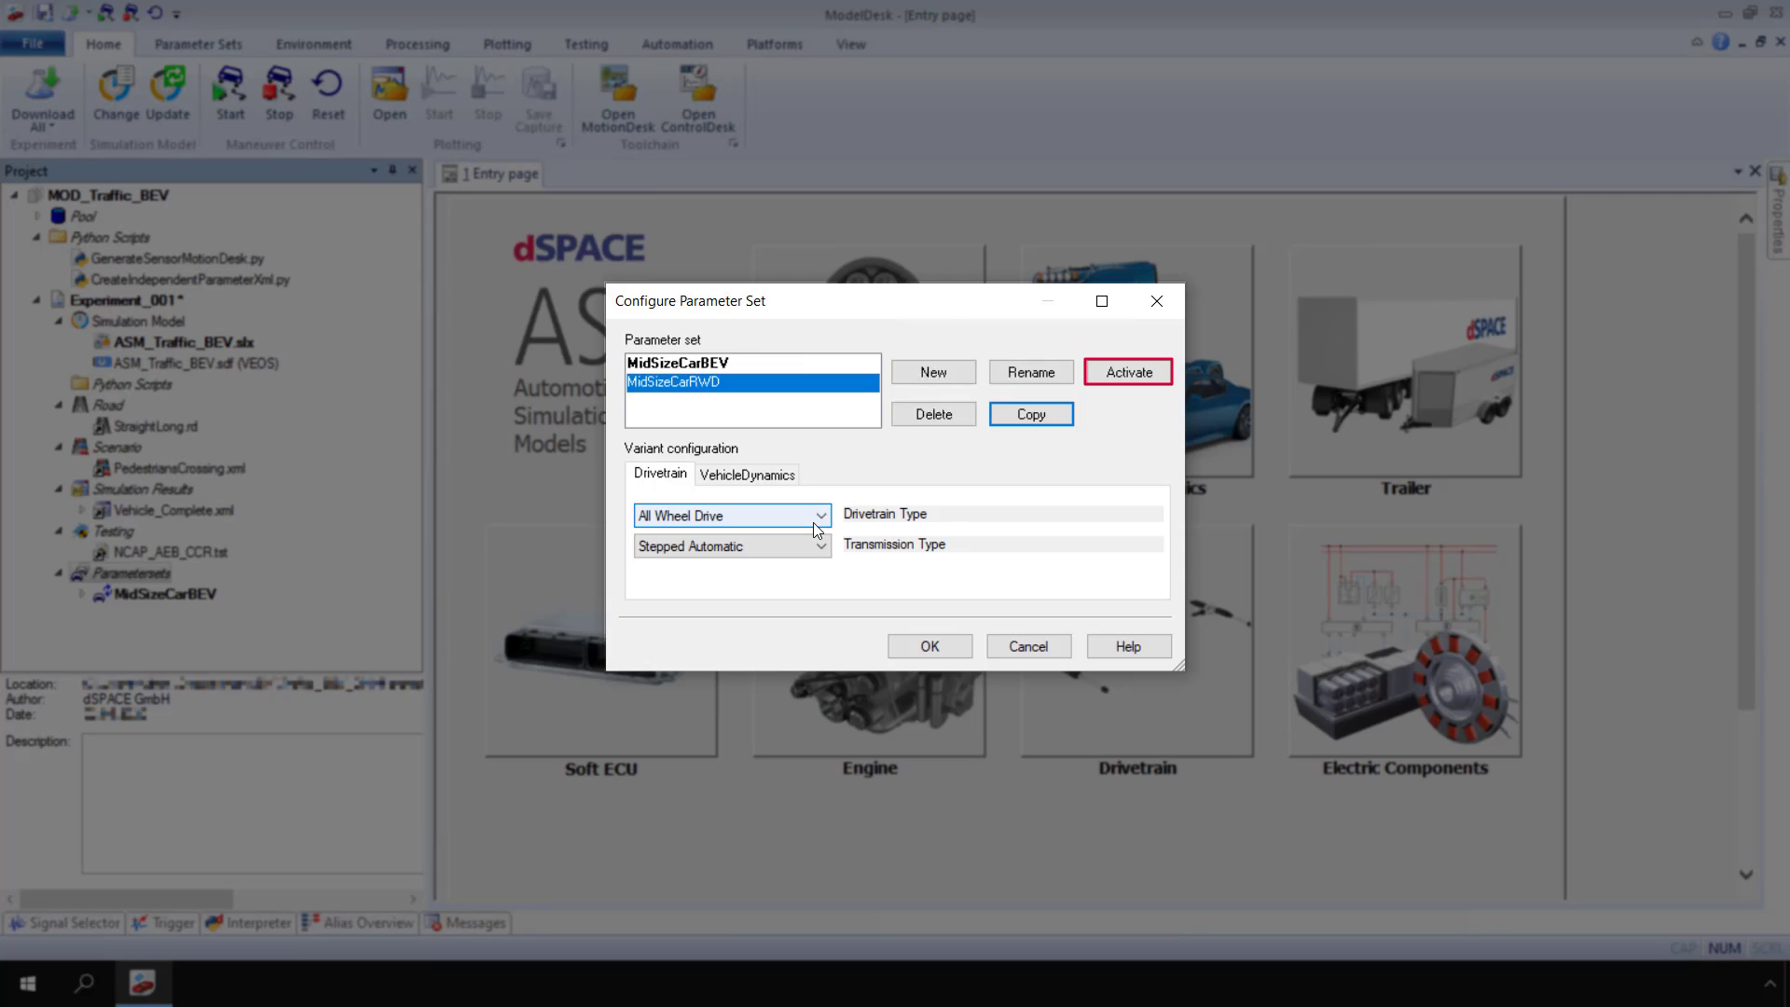
- Activate the MidSizeCarRWD parameter set
click(1090, 375)
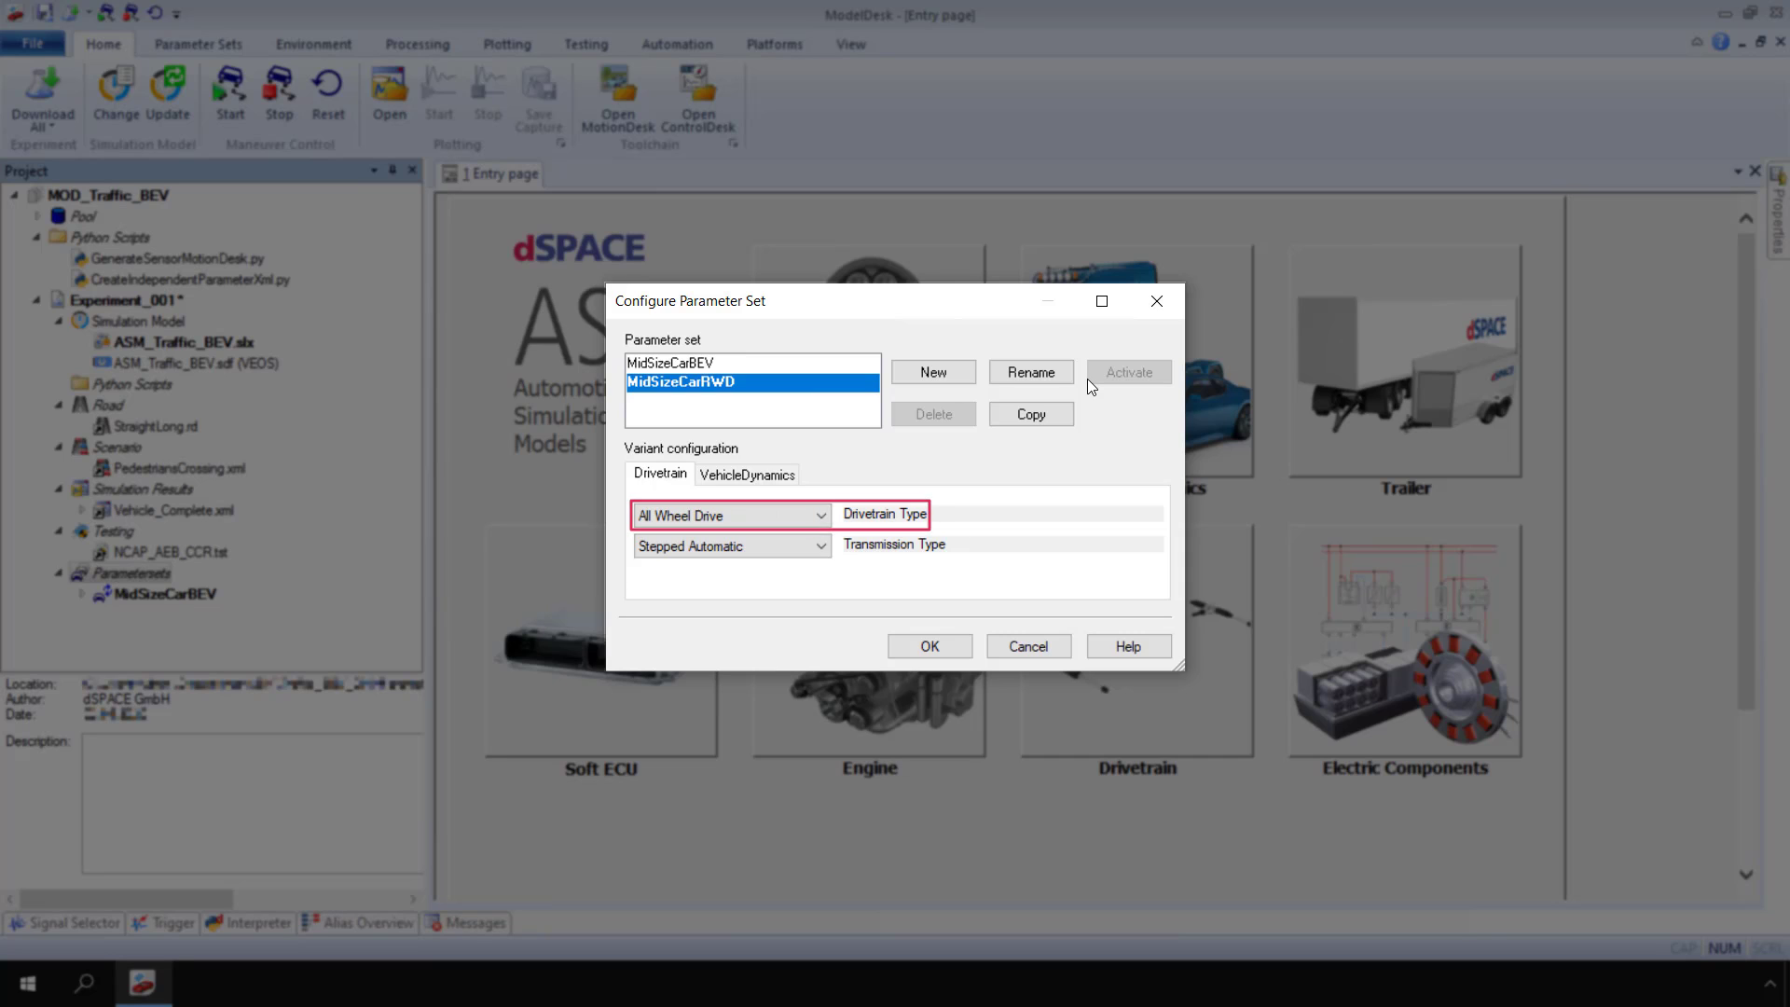
- Choose Rear Wheel Drive as MidSizeCarRWD's drivetrain type
click(822, 514)
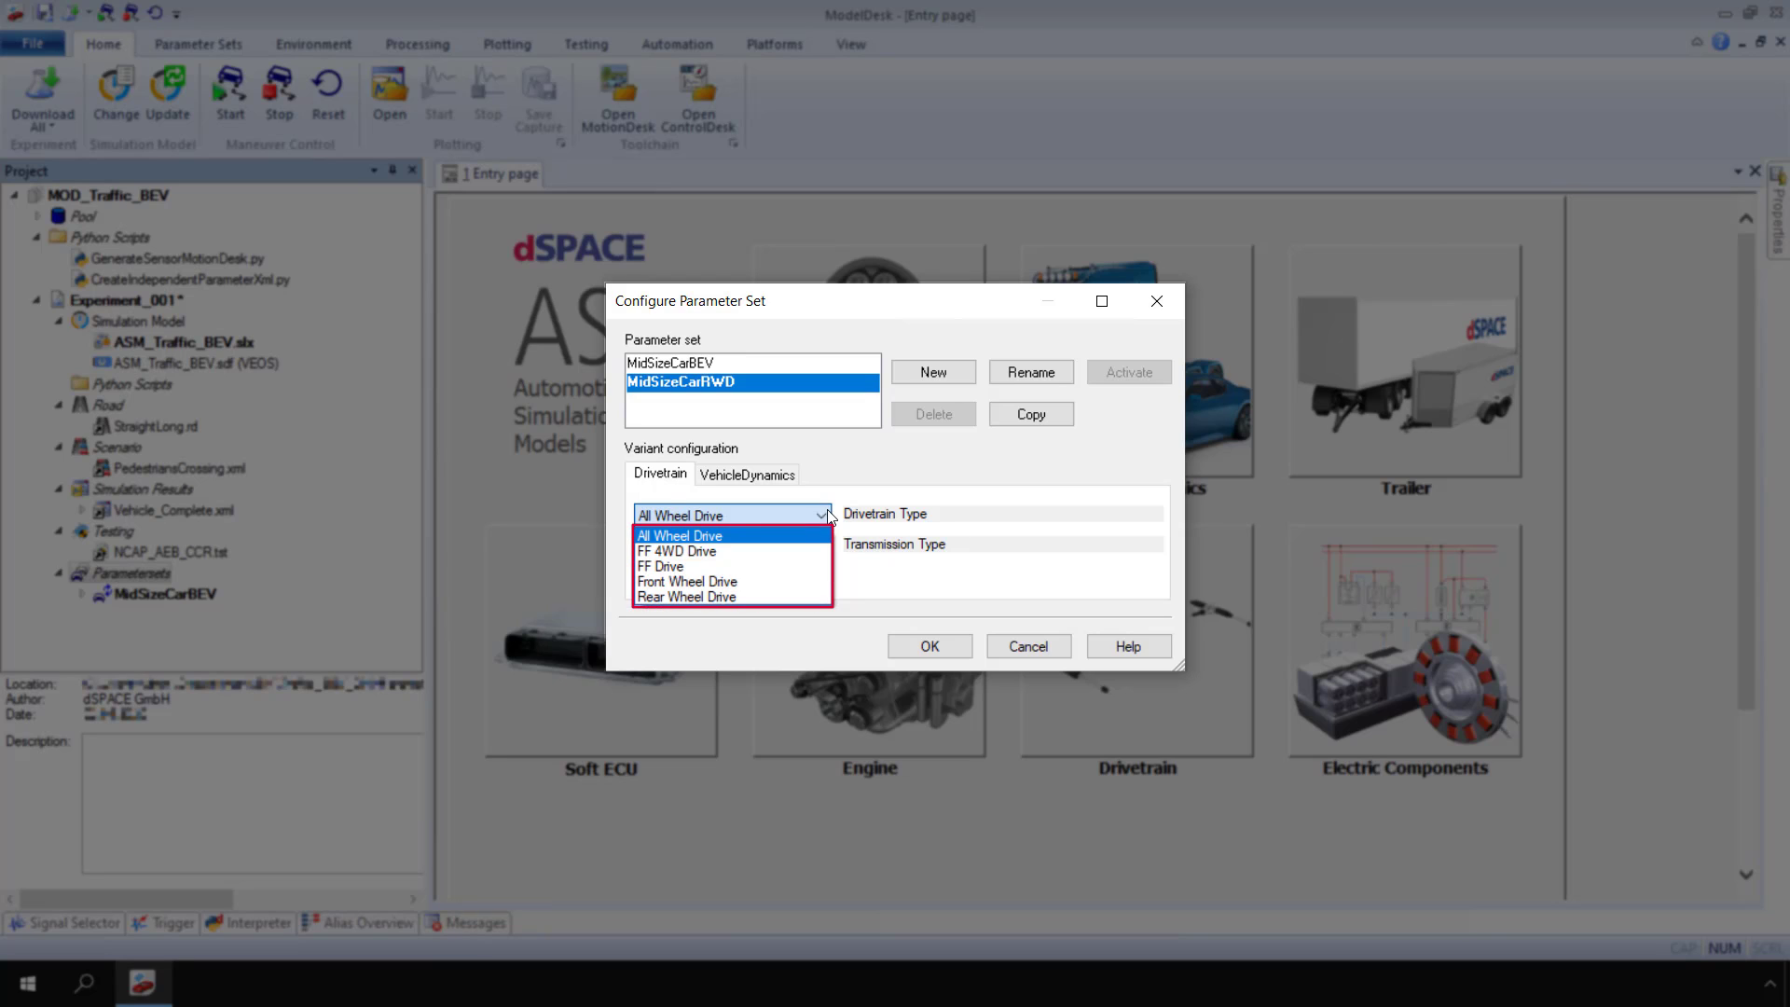
click(807, 595)
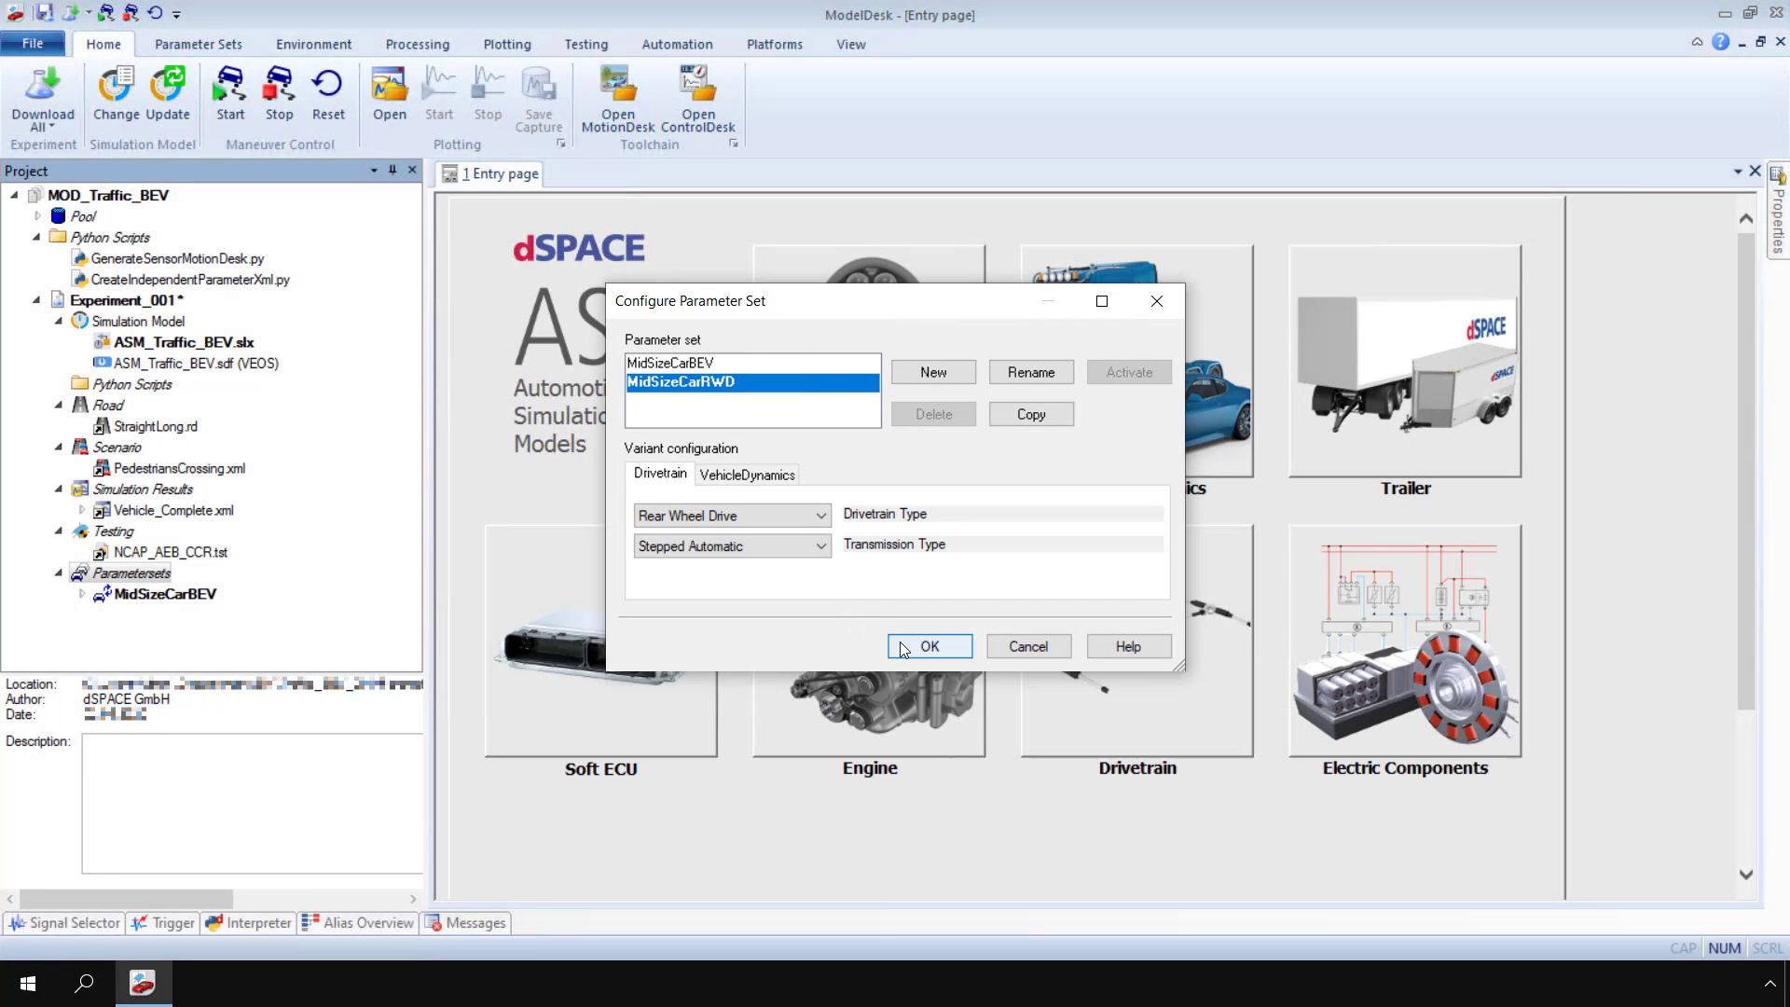
- Confirm the Configure Parameter Set dialog with OK, applying the Rear Wheel Drive change
click(929, 646)
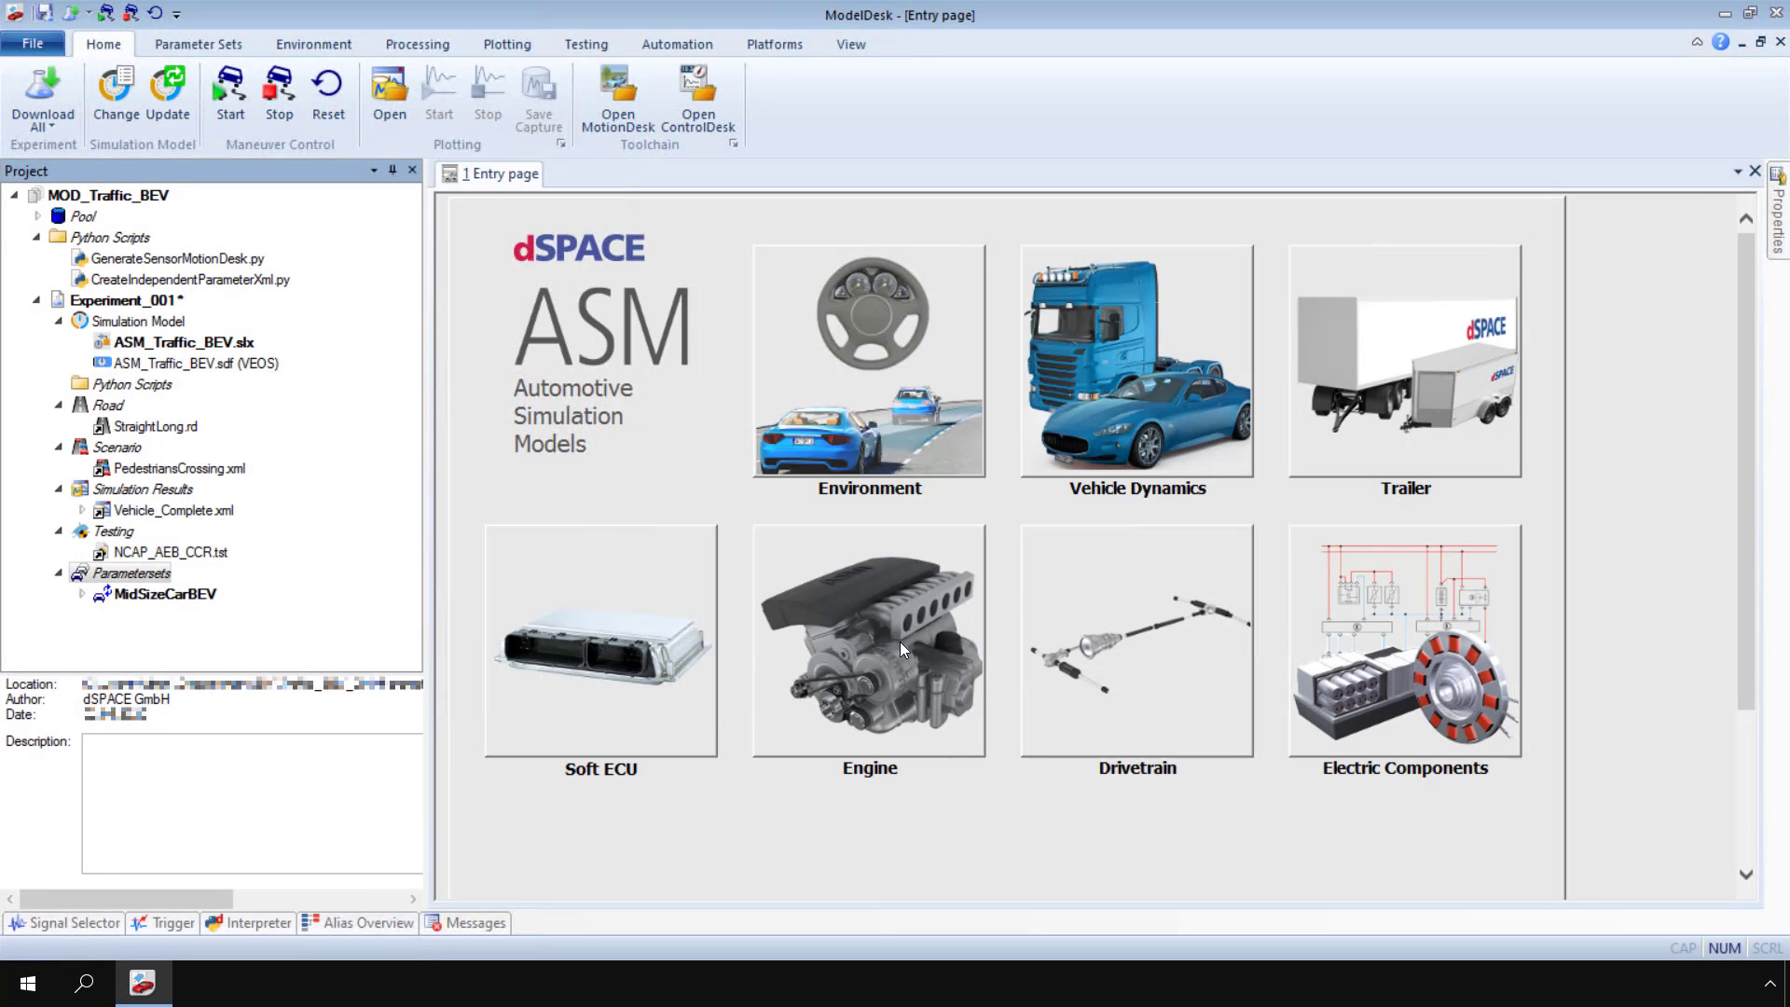